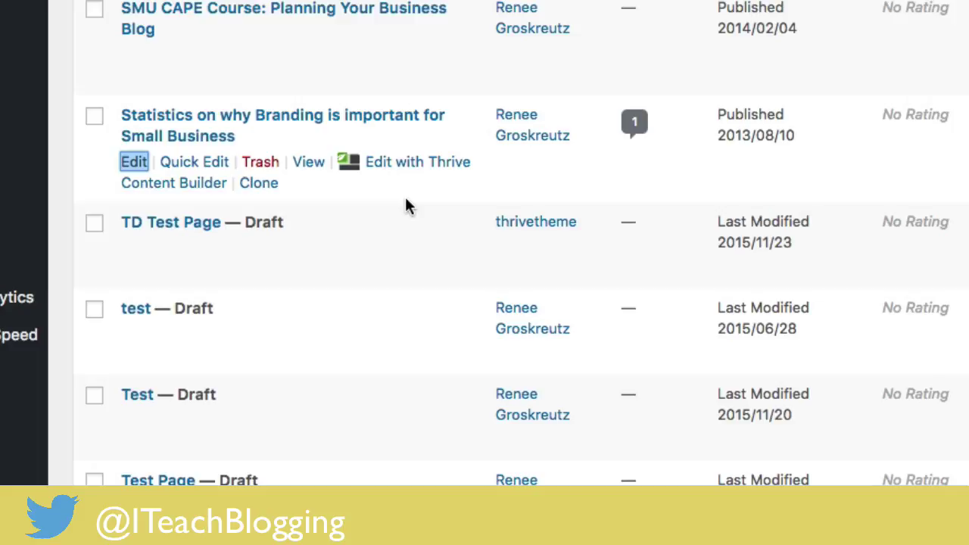
# Open the page "Statistics on why Branding is important for Small Business" for editing and look through its content.
pyautogui.click(135, 162)
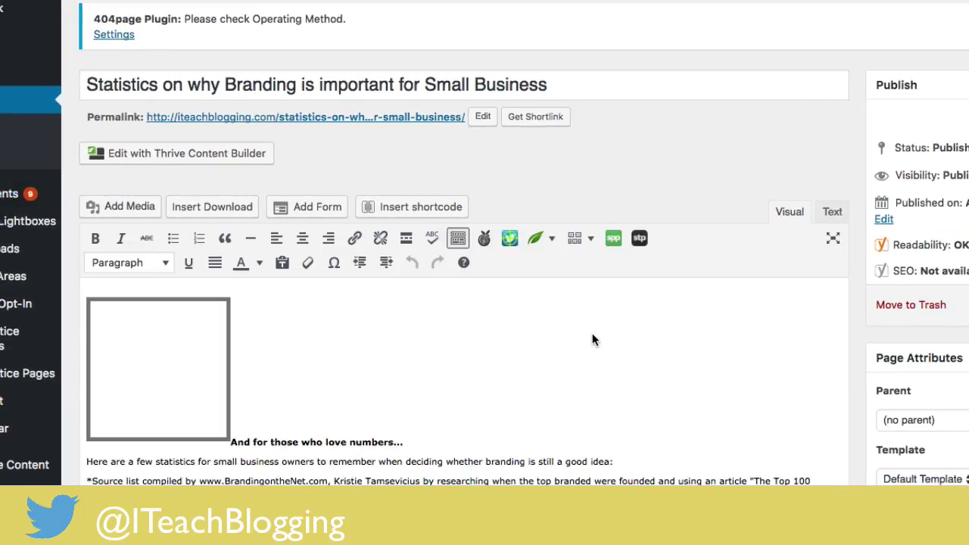
pyautogui.scroll(-6, 364, 325)
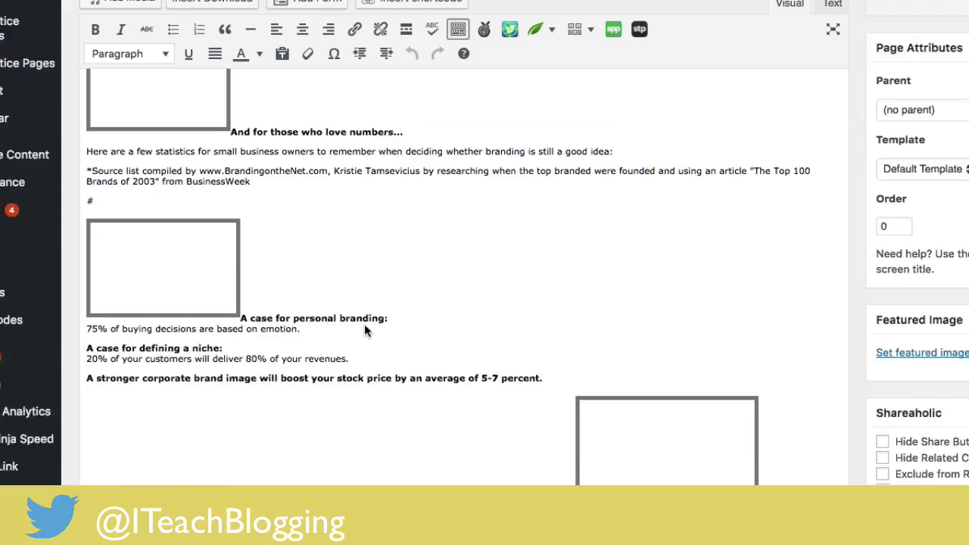
pyautogui.scroll(5, 364, 324)
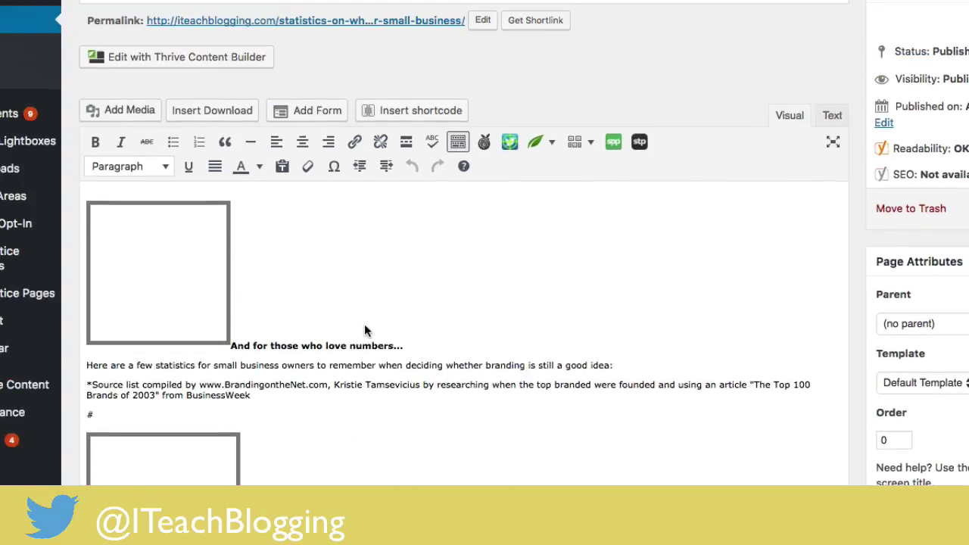
pyautogui.click(144, 262)
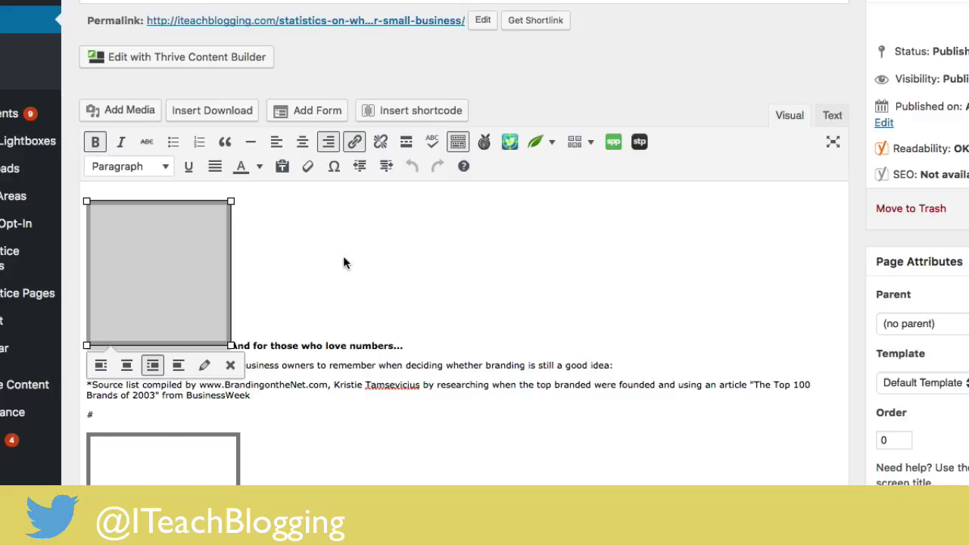
pyautogui.scroll(-6, 364, 268)
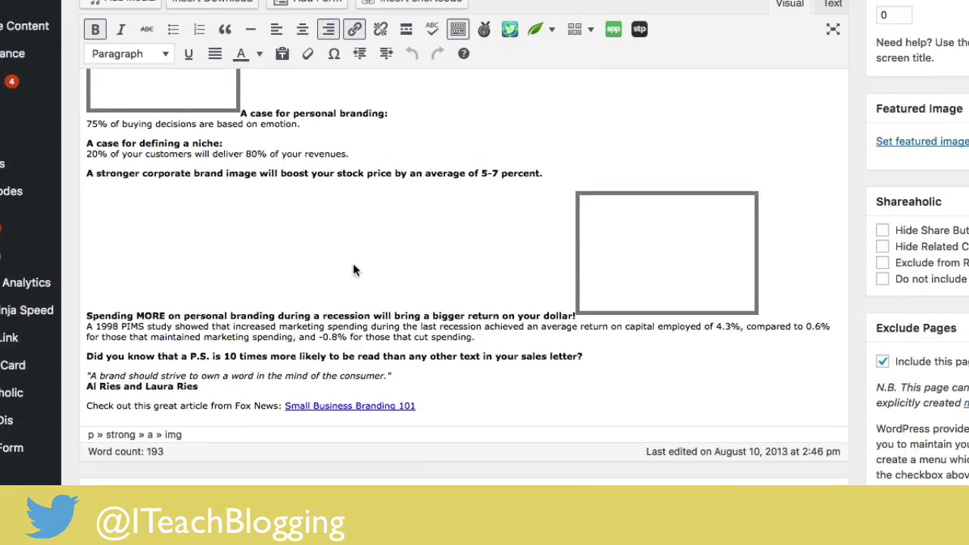
pyautogui.scroll(7, 353, 270)
# Copy the page's entire content, images included, and paste it into the blank untitled note in Evernote.
pyautogui.click(271, 259)
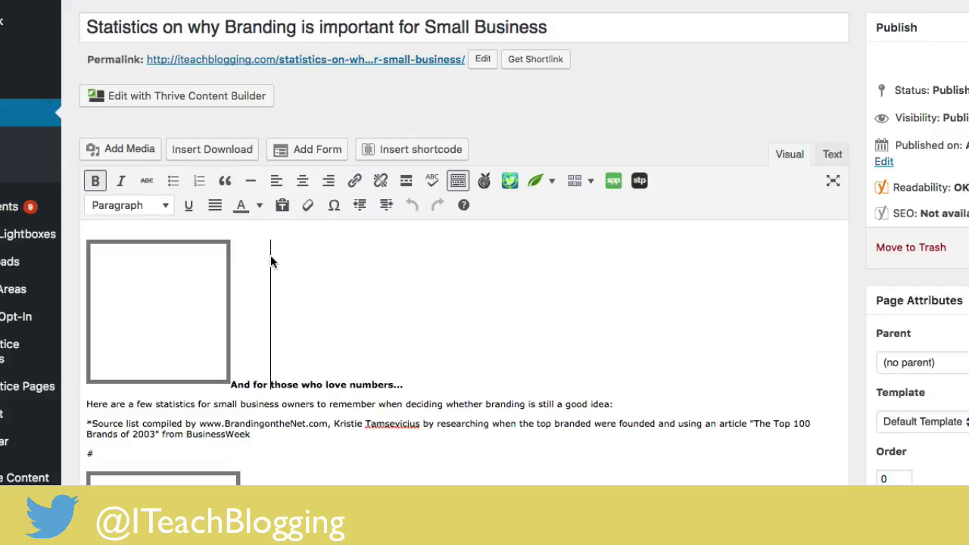
pyautogui.press('super+a')
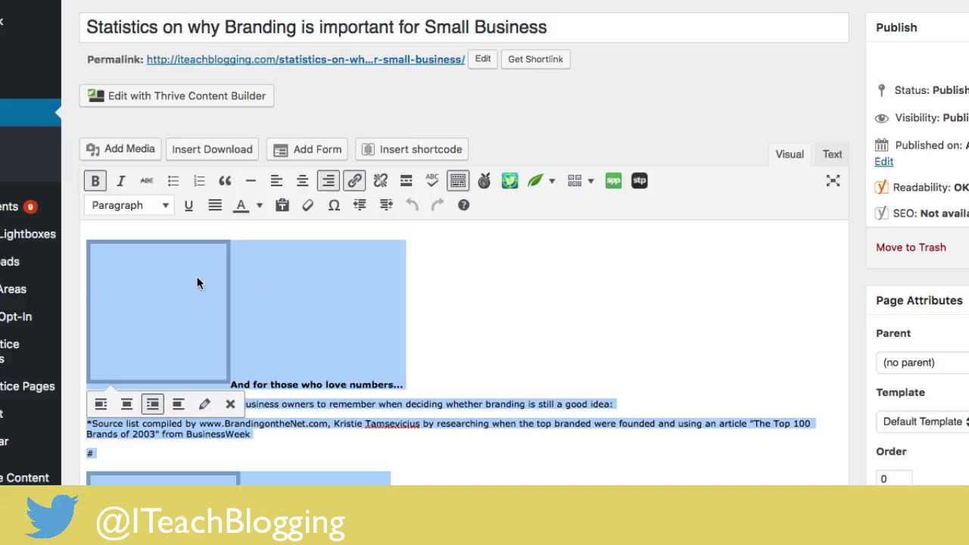
pyautogui.press('super+Tab')
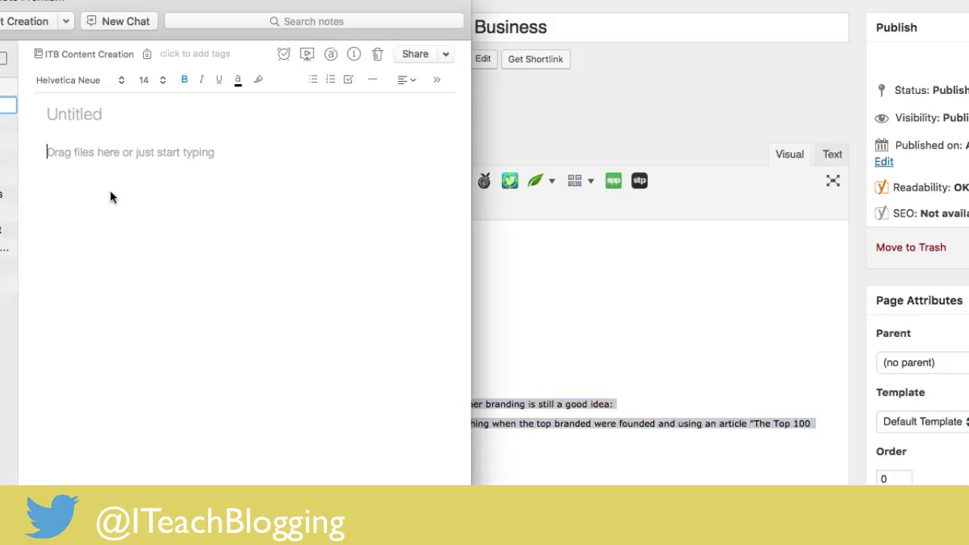
pyautogui.press('super+v')
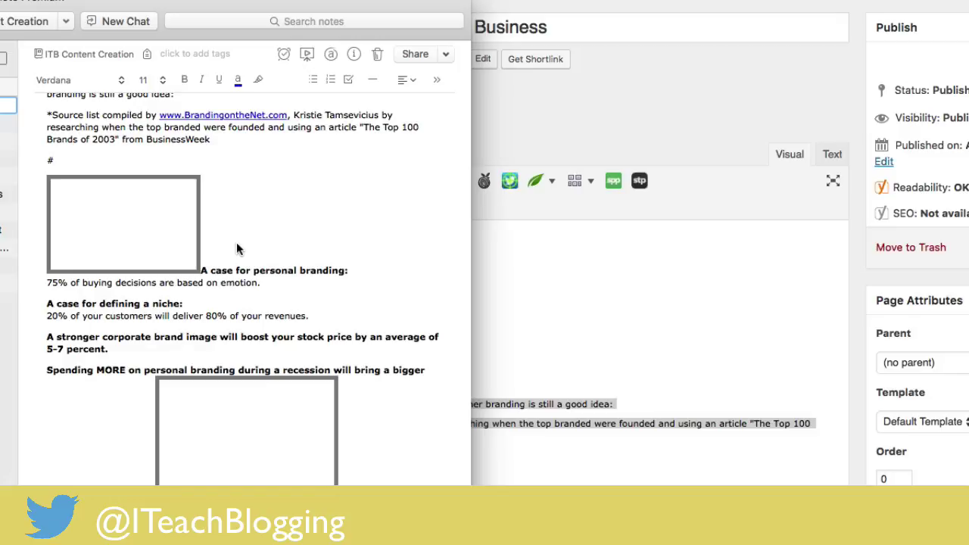
pyautogui.scroll(8, 236, 249)
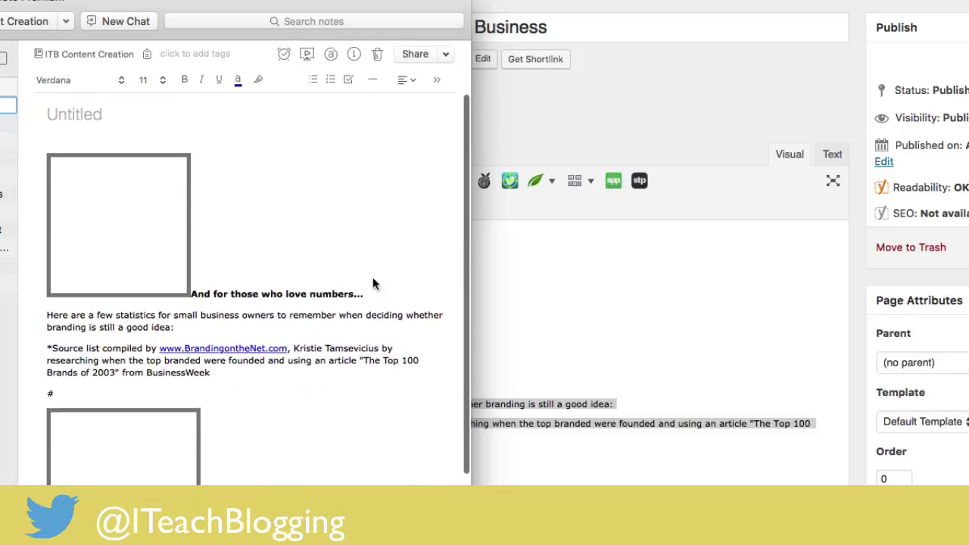
# Return to the WordPress page editor, delete all of the page's content and update the published page.
pyautogui.click(654, 316)
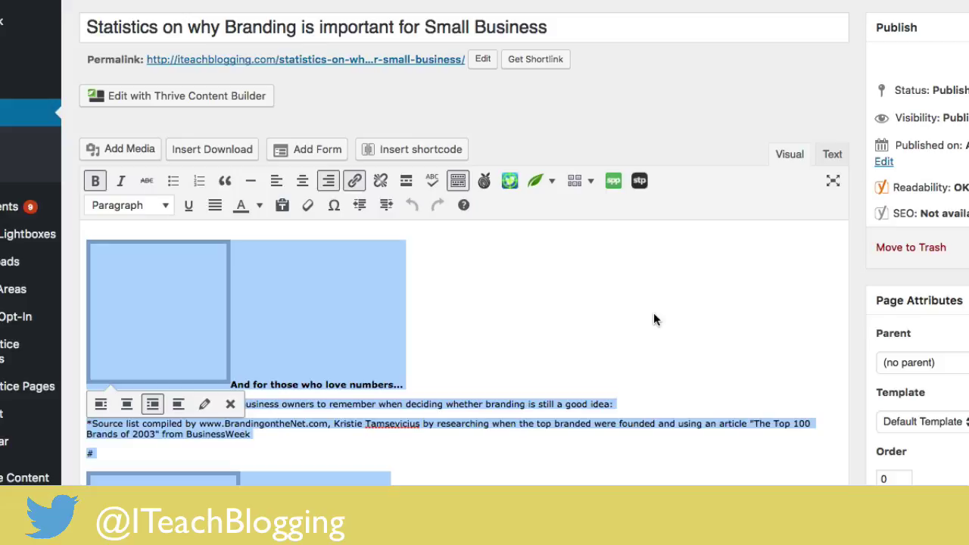
pyautogui.press('BackSpace')
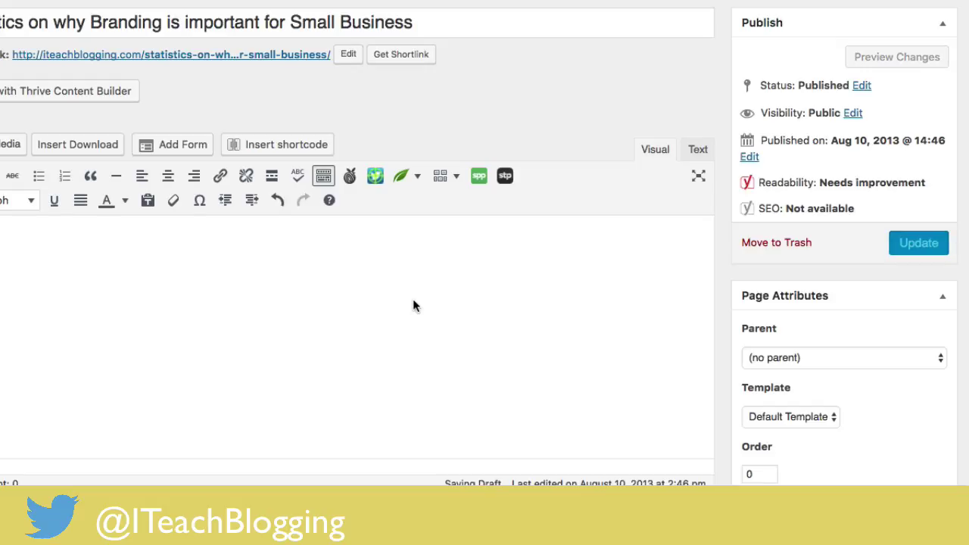
pyautogui.click(931, 254)
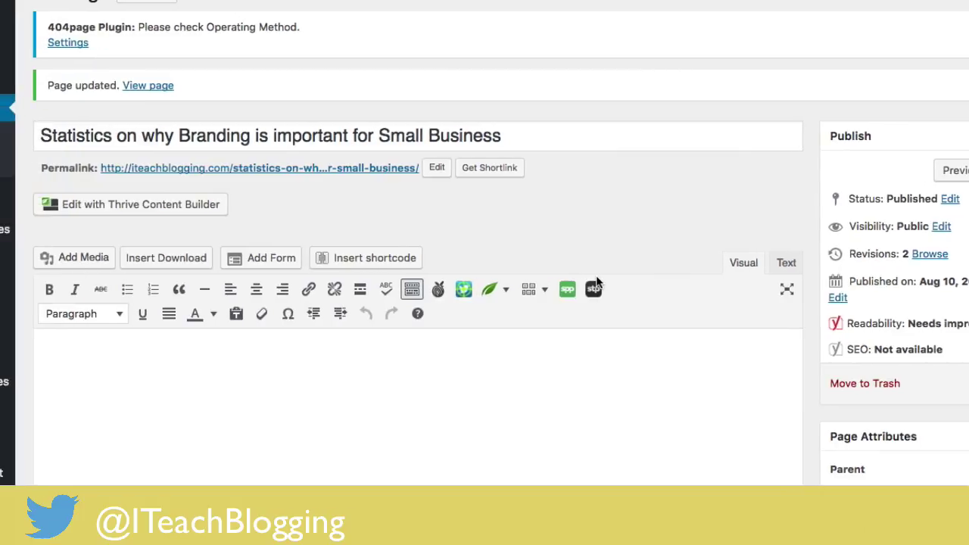
# Open the emptied page in Thrive Content Builder and add a Paragraph/Text Element.
pyautogui.click(174, 209)
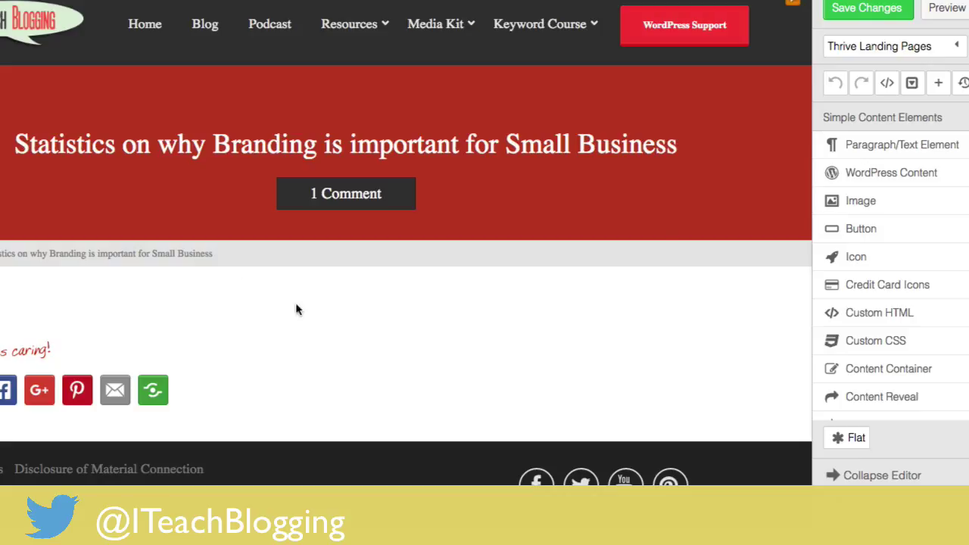
pyautogui.click(893, 150)
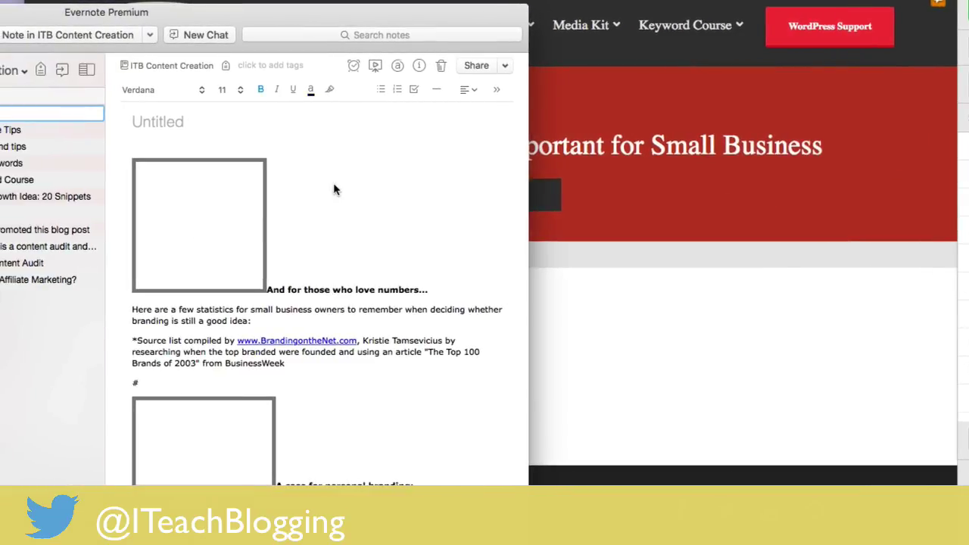
# Copy the whole body of the Evernote note and paste it over the new text element's placeholder.
pyautogui.press('super+a')
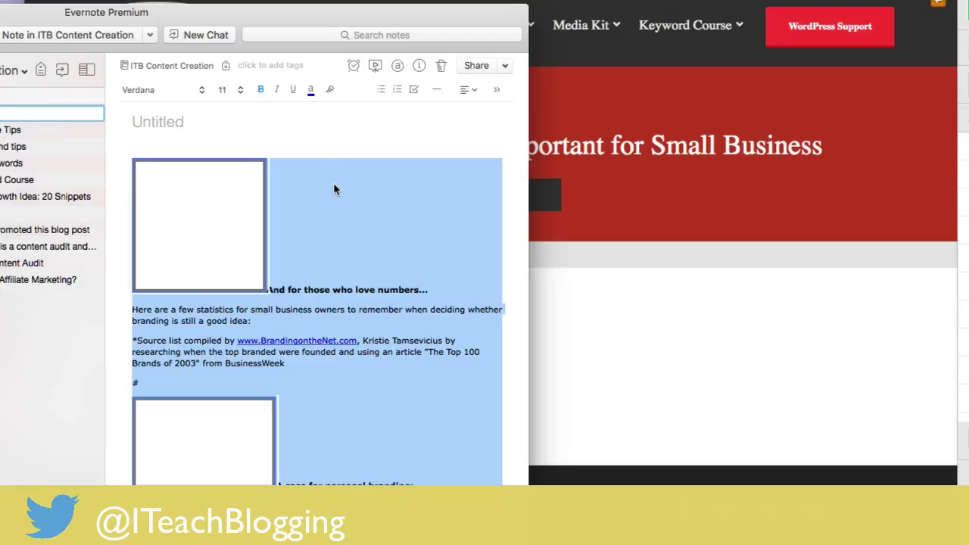
pyautogui.click(578, 311)
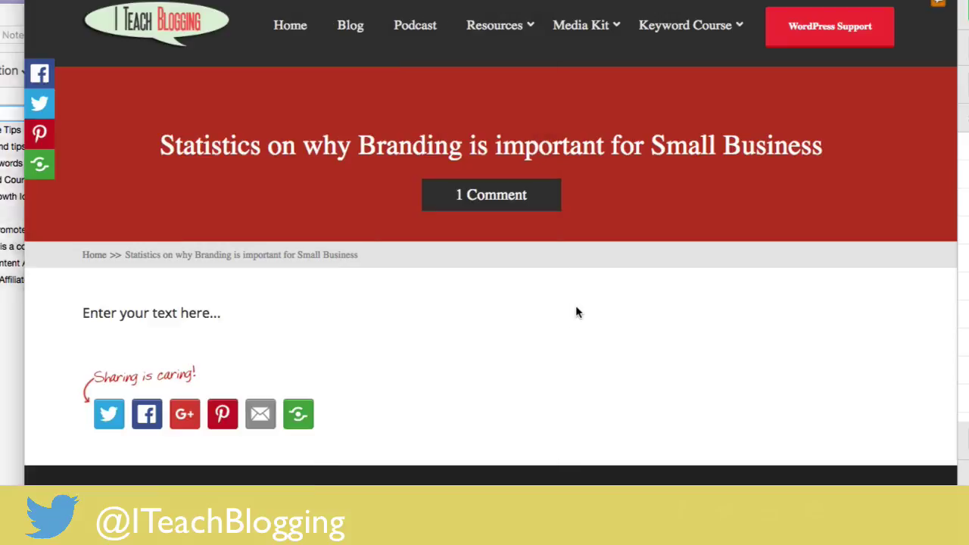
pyautogui.click(234, 310)
pyautogui.press('super+a')
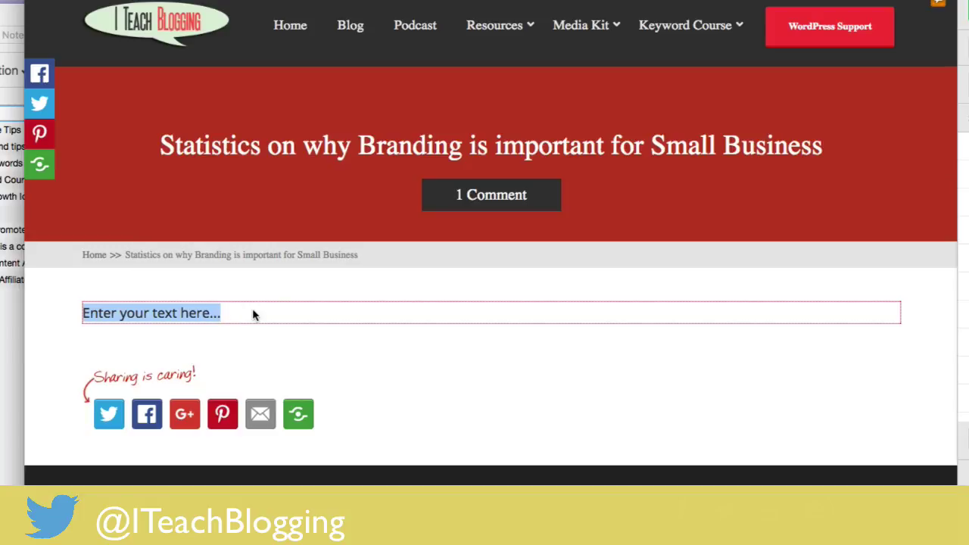
pyautogui.press('super+v')
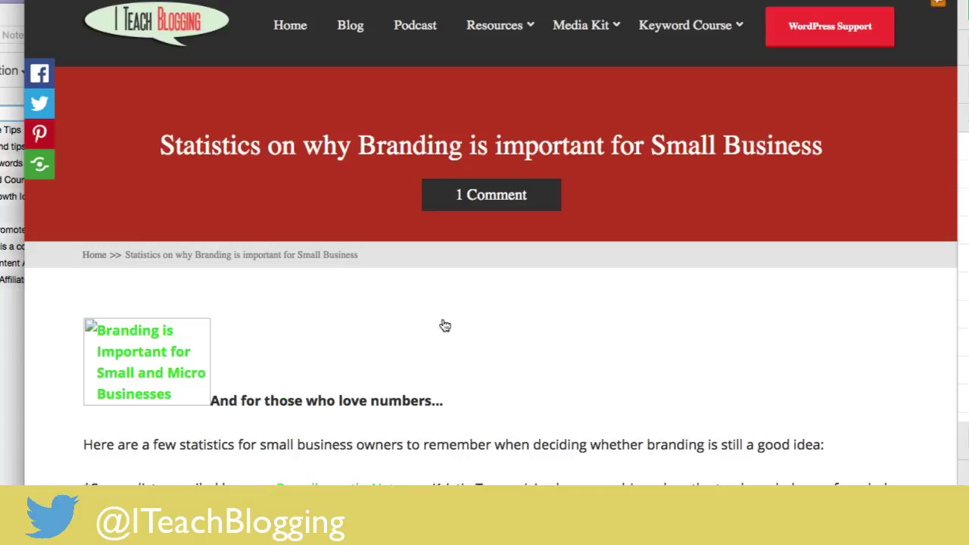
# Look over the pasted content, save the changes, and check the page in a preview.
pyautogui.scroll(-3, 840, 286)
pyautogui.scroll(-3, 840, 292)
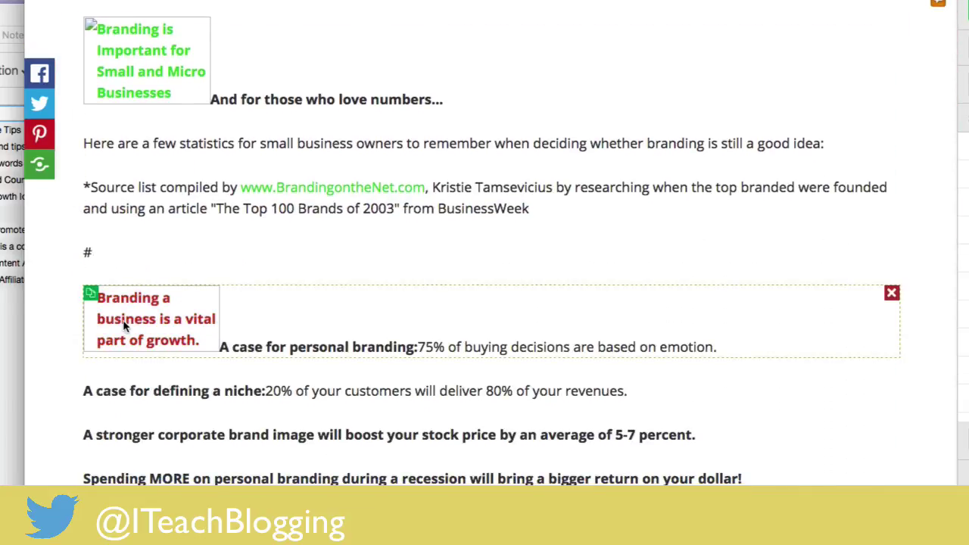
pyautogui.scroll(3, 583, 207)
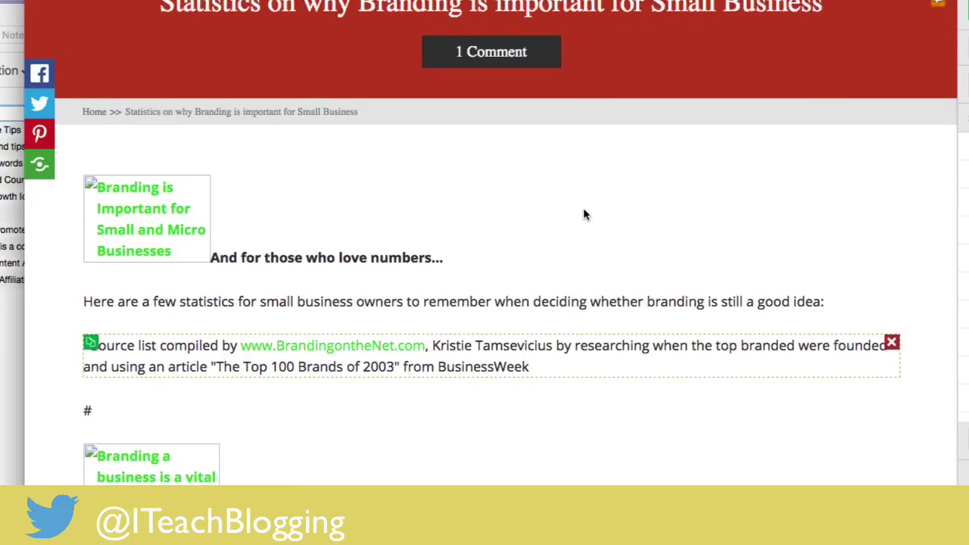
pyautogui.scroll(-6, 582, 213)
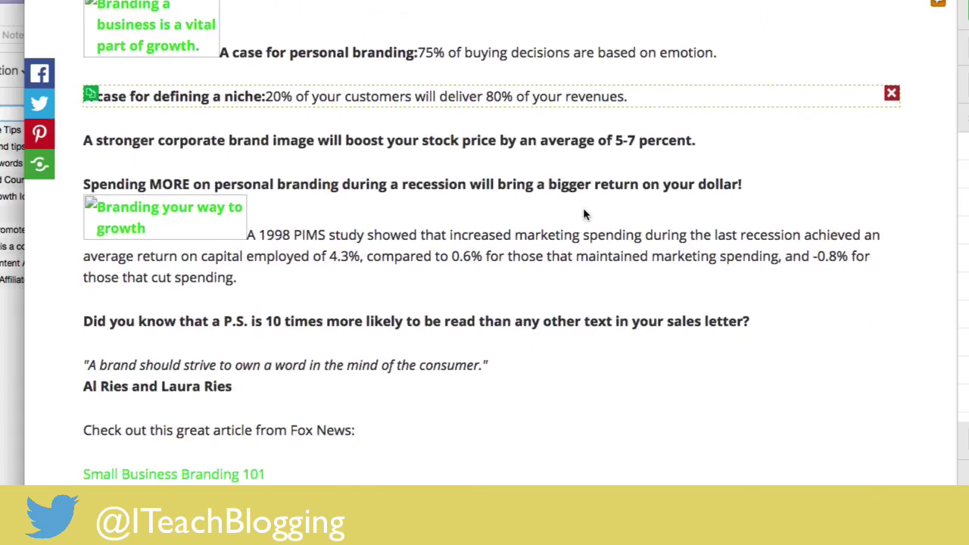
pyautogui.scroll(6, 582, 212)
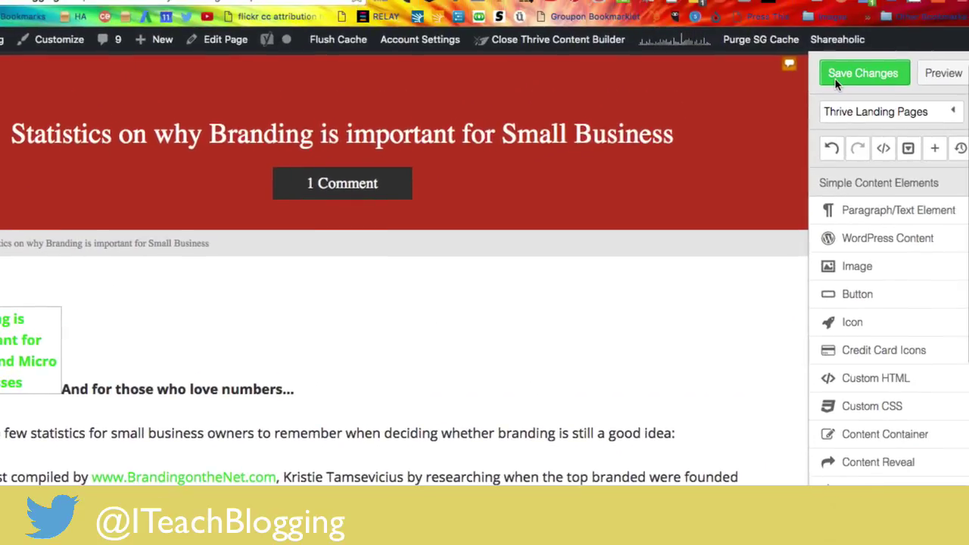
pyautogui.click(835, 79)
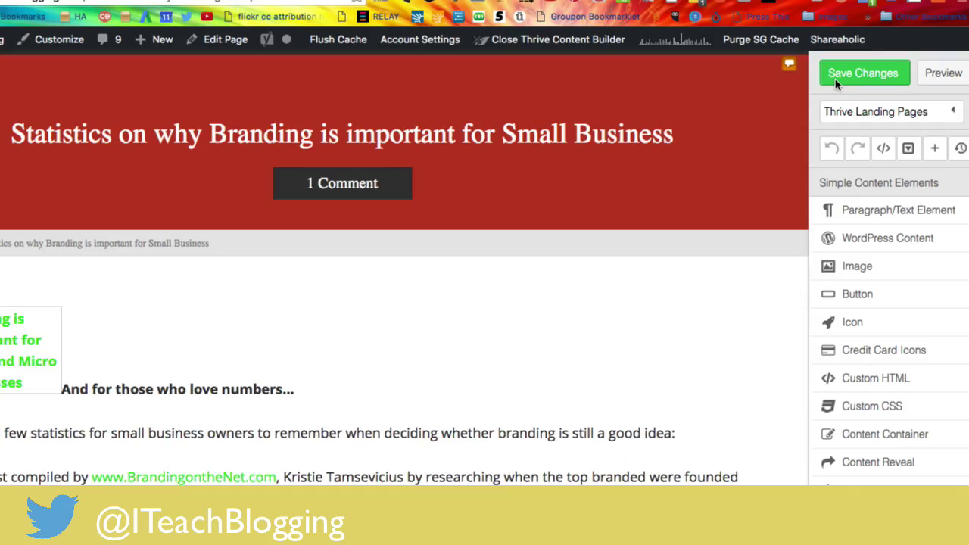
pyautogui.click(944, 76)
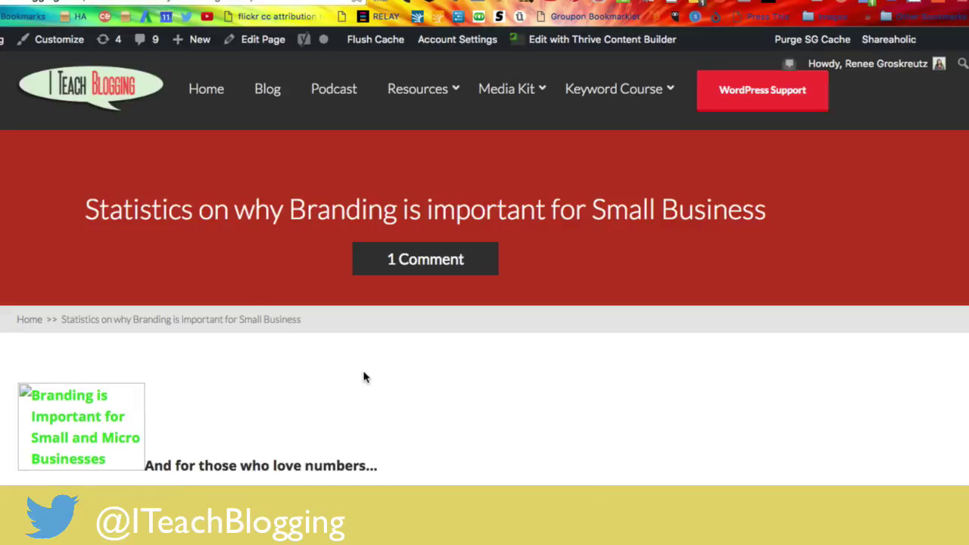
pyautogui.scroll(-8, 364, 377)
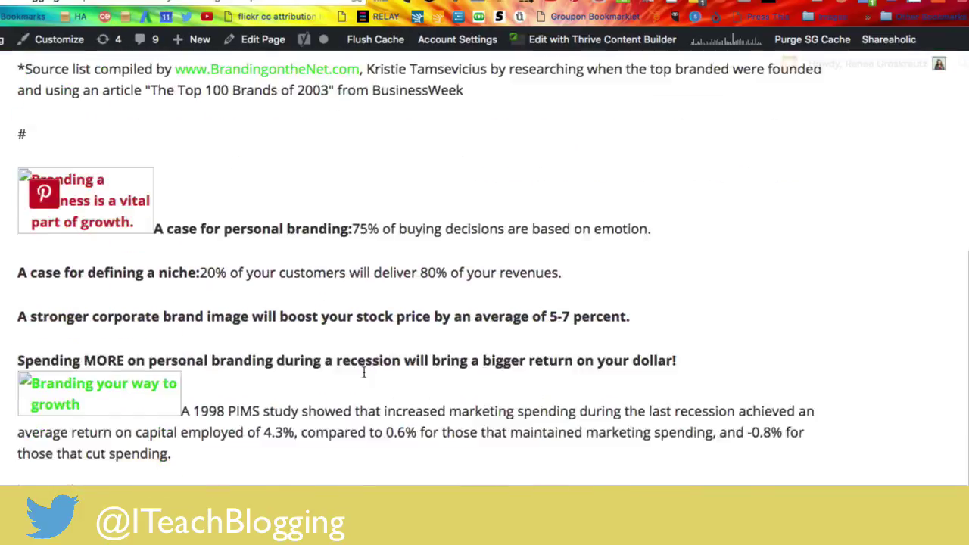
pyautogui.scroll(-2, 364, 372)
pyautogui.scroll(9, 363, 377)
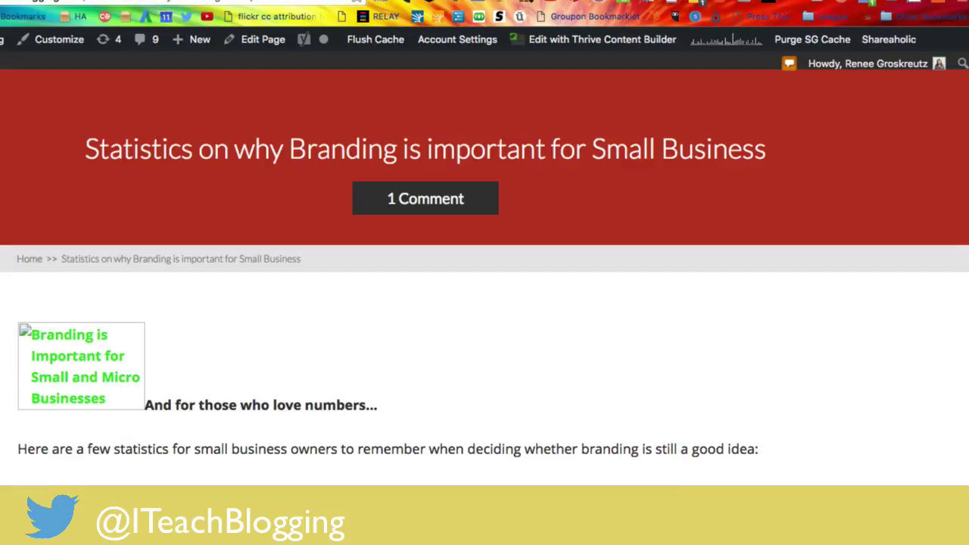
# Reopen the page in Thrive Content Builder and delete the stray "#" paragraph above the second image.
pyautogui.click(220, 0)
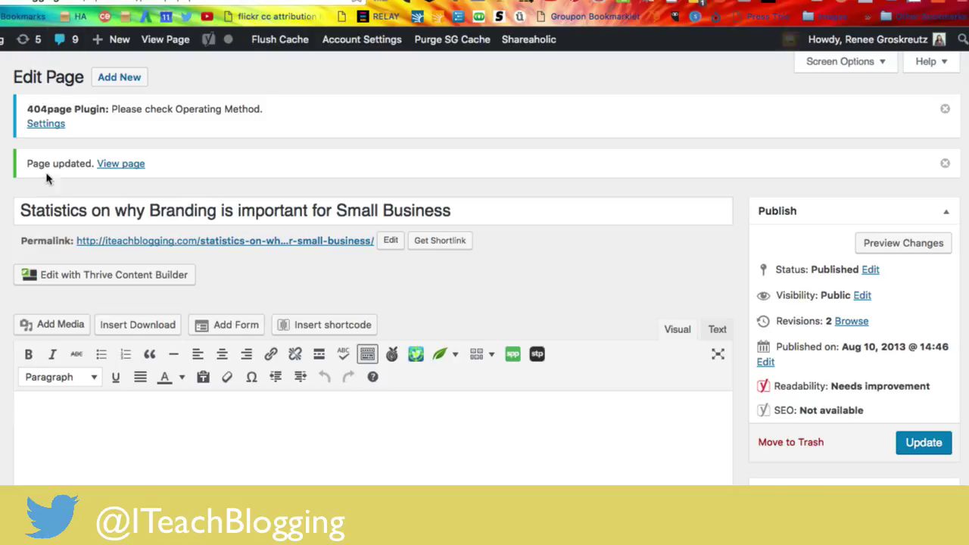
pyautogui.click(65, 274)
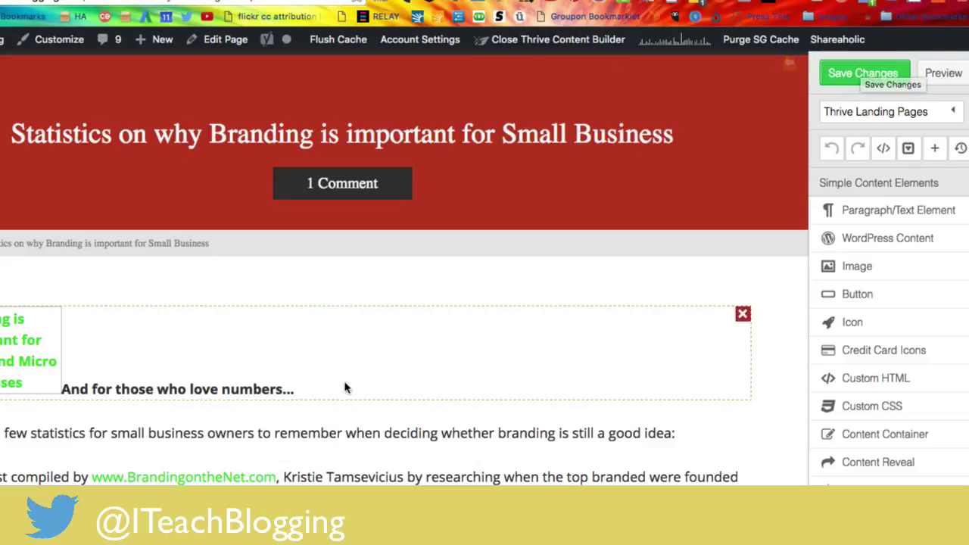
pyautogui.scroll(-1, 205, 363)
pyautogui.scroll(-3, 211, 362)
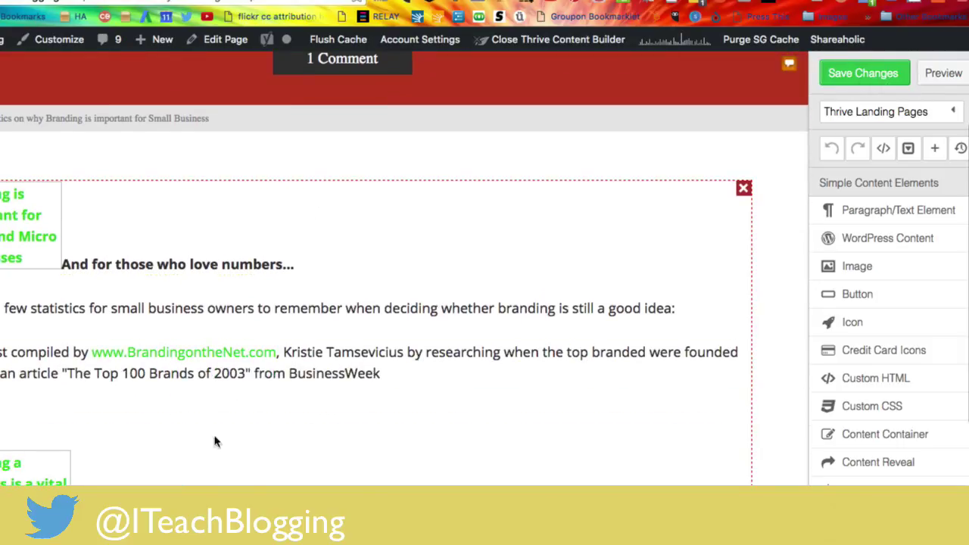
pyautogui.click(743, 415)
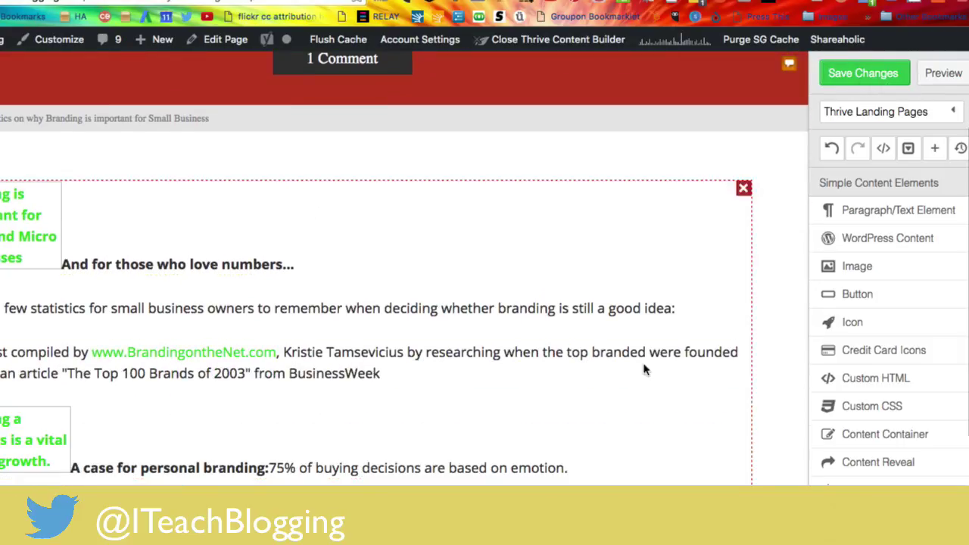
pyautogui.scroll(-2, 443, 287)
pyautogui.scroll(-8, 443, 287)
pyautogui.scroll(10, 444, 287)
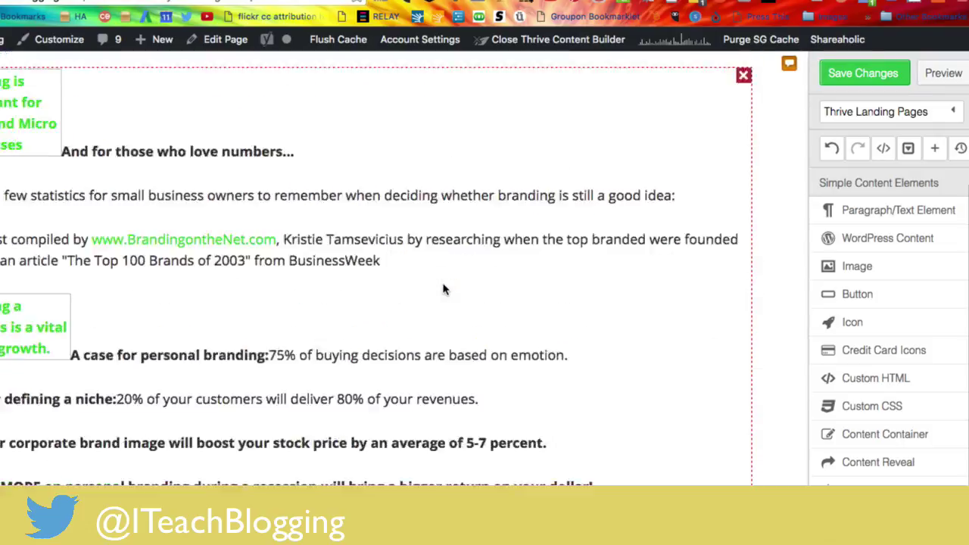